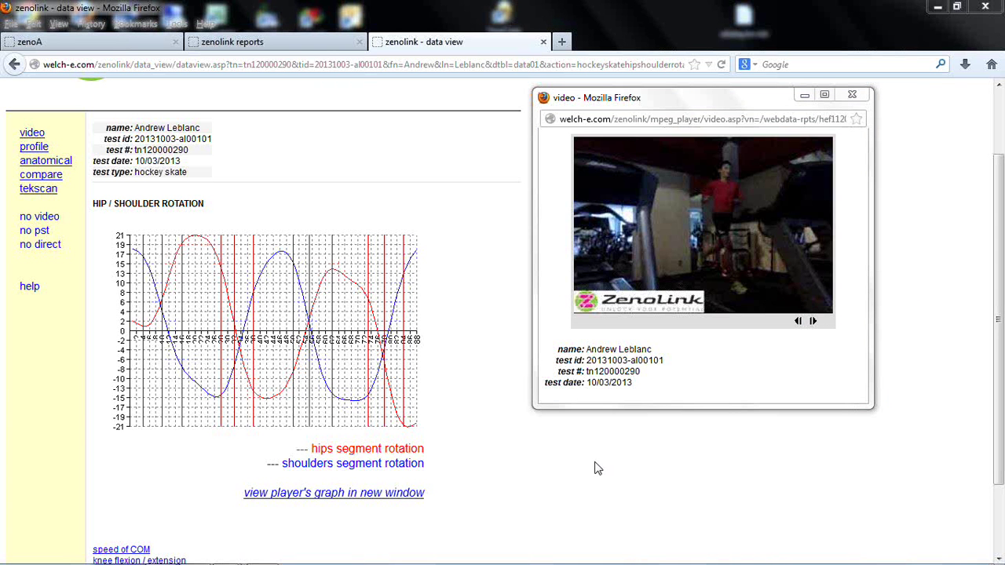
# Step: Step the skater video back one frame, then forward two frames, to line it up with the rotation graph
pyautogui.click(814, 323)
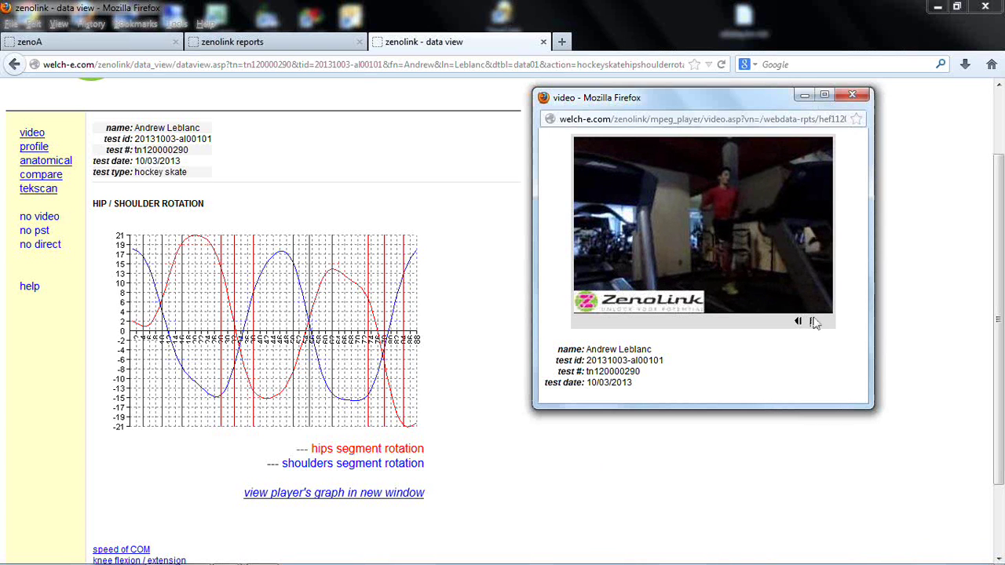
pyautogui.click(797, 323)
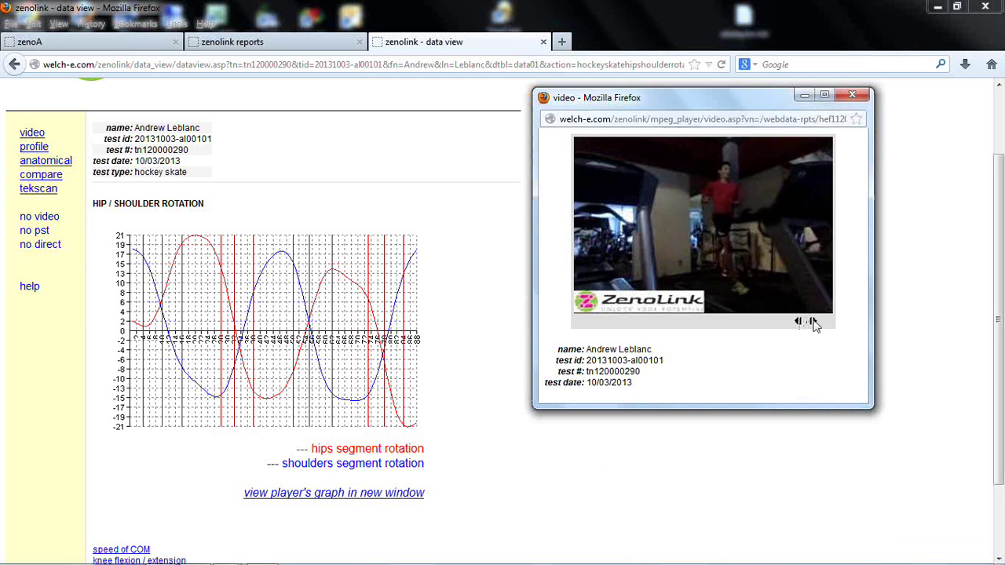
pyautogui.click(814, 323)
pyautogui.click(814, 323)
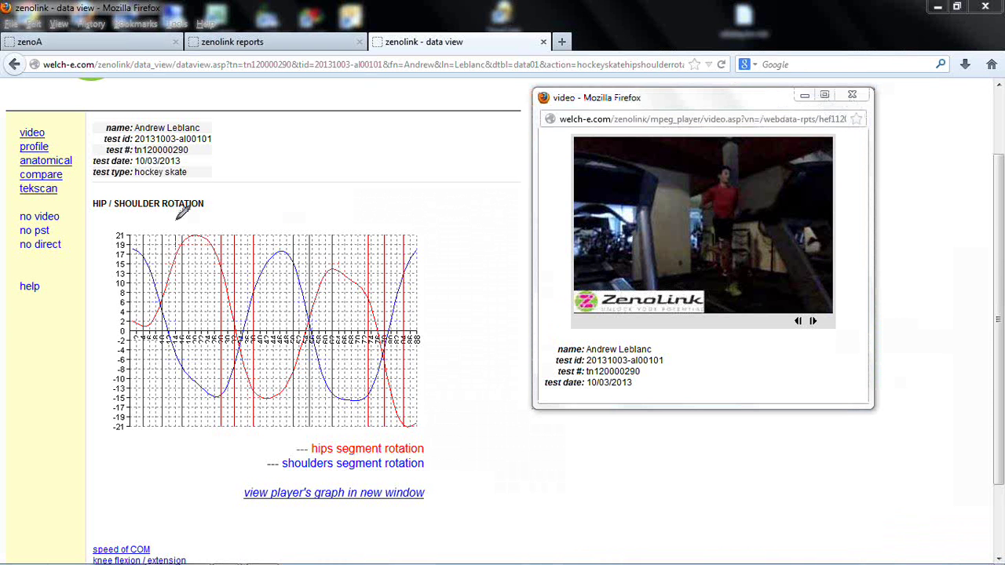
pyautogui.moveTo(171, 217)
pyautogui.mouseDown()
pyautogui.moveTo(131, 234)
pyautogui.moveTo(187, 259)
pyautogui.moveTo(194, 222)
pyautogui.moveTo(155, 237)
pyautogui.moveTo(140, 222)
pyautogui.moveTo(141, 234)
pyautogui.moveTo(183, 236)
pyautogui.moveTo(219, 223)
pyautogui.moveTo(214, 242)
pyautogui.moveTo(225, 251)
pyautogui.moveTo(268, 241)
pyautogui.moveTo(247, 218)
pyautogui.moveTo(222, 238)
pyautogui.moveTo(256, 239)
pyautogui.mouseUp()
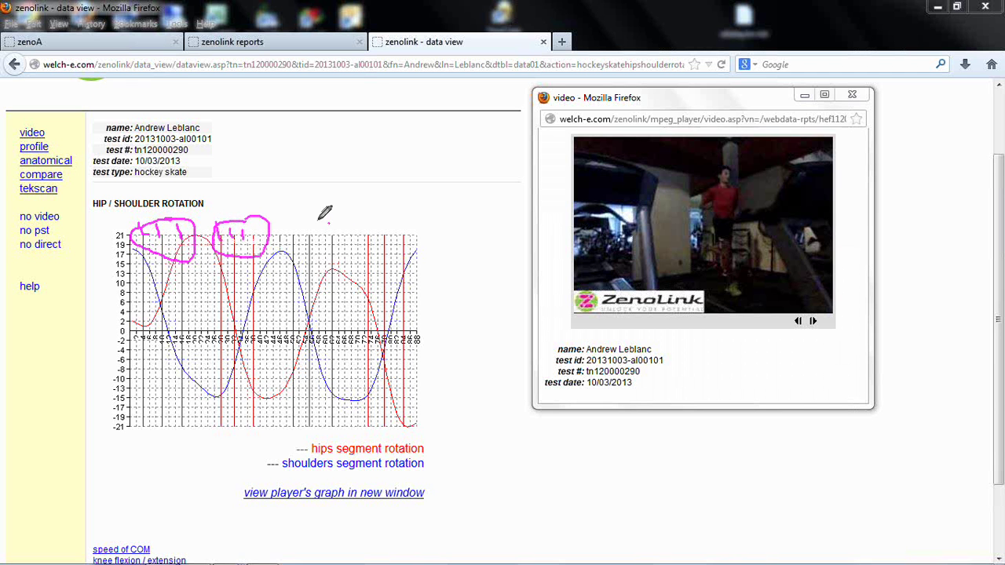
pyautogui.moveTo(330, 223)
pyautogui.mouseDown()
pyautogui.moveTo(304, 268)
pyautogui.moveTo(348, 234)
pyautogui.moveTo(400, 257)
pyautogui.moveTo(406, 217)
pyautogui.mouseUp()
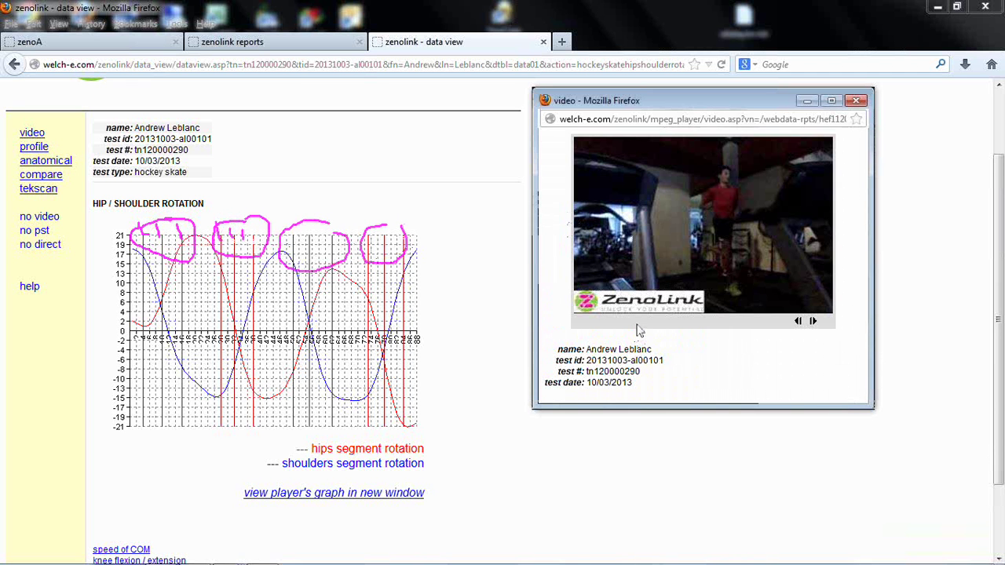
pyautogui.press('Escape')
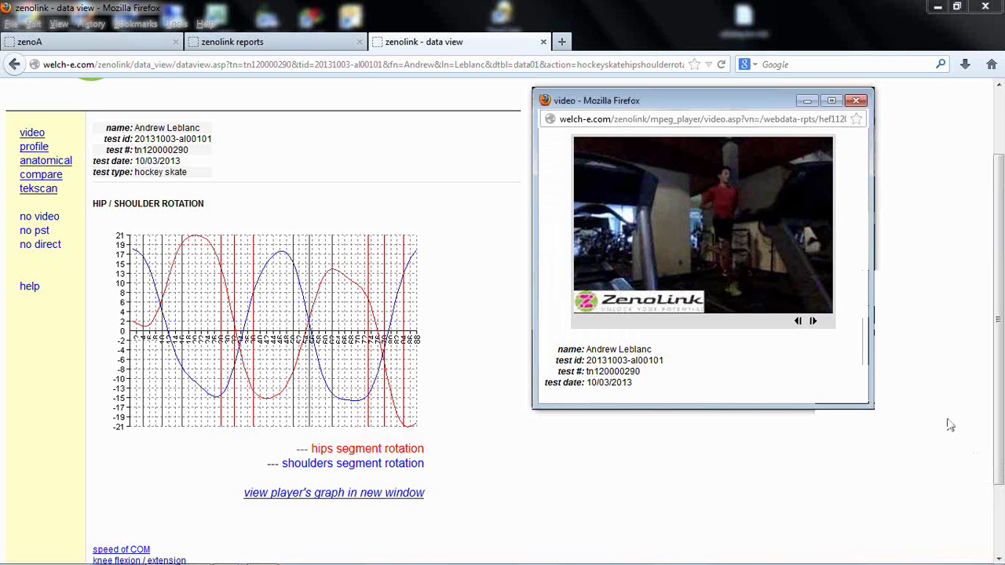
# Step: Return to pen drawing with Ctrl+2 and draw a magenta loop around the skater's upper body
pyautogui.hotkey('ctrl', '2')
pyautogui.moveTo(721, 228)
pyautogui.mouseDown()
pyautogui.moveTo(735, 217)
pyautogui.moveTo(723, 230)
pyautogui.moveTo(734, 220)
pyautogui.moveTo(728, 193)
pyautogui.moveTo(734, 215)
pyautogui.moveTo(712, 188)
pyautogui.moveTo(740, 183)
pyautogui.moveTo(718, 202)
pyautogui.moveTo(732, 191)
pyautogui.moveTo(742, 210)
pyautogui.moveTo(739, 188)
pyautogui.moveTo(718, 177)
pyautogui.moveTo(713, 224)
pyautogui.moveTo(760, 230)
pyautogui.moveTo(747, 187)
pyautogui.mouseUp()
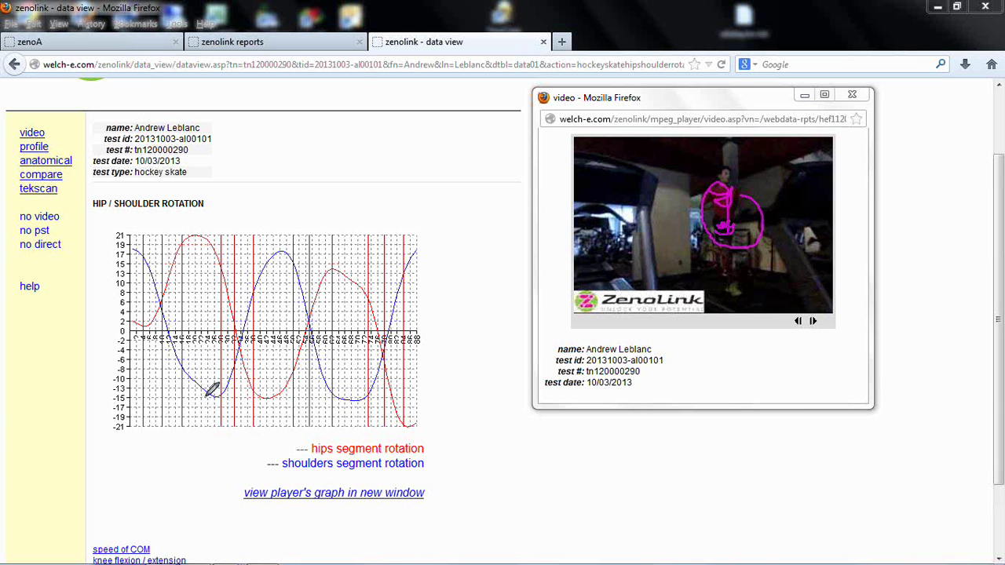
# Step: Trace the blue shoulder and red hip curves with pen strokes, then exit drawing mode with Escape
pyautogui.moveTo(365, 213)
pyautogui.mouseDown()
pyautogui.moveTo(150, 242)
pyautogui.moveTo(123, 362)
pyautogui.moveTo(213, 407)
pyautogui.moveTo(357, 426)
pyautogui.moveTo(431, 344)
pyautogui.moveTo(384, 260)
pyautogui.mouseUp()
pyautogui.moveTo(145, 263)
pyautogui.mouseDown()
pyautogui.moveTo(172, 357)
pyautogui.moveTo(199, 391)
pyautogui.moveTo(222, 389)
pyautogui.moveTo(277, 264)
pyautogui.mouseUp()
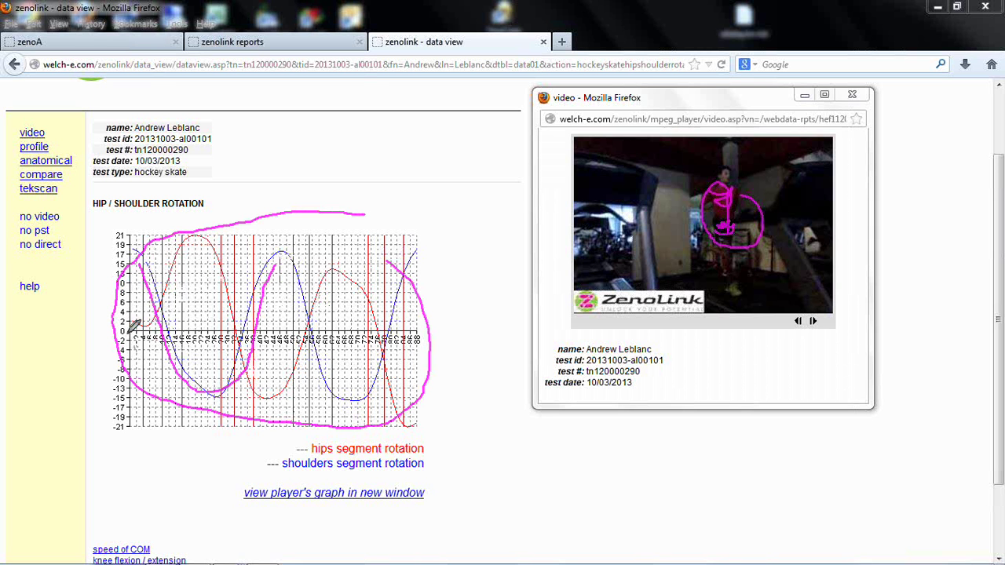
pyautogui.moveTo(134, 325)
pyautogui.mouseDown()
pyautogui.moveTo(229, 248)
pyautogui.moveTo(265, 402)
pyautogui.moveTo(314, 357)
pyautogui.mouseUp()
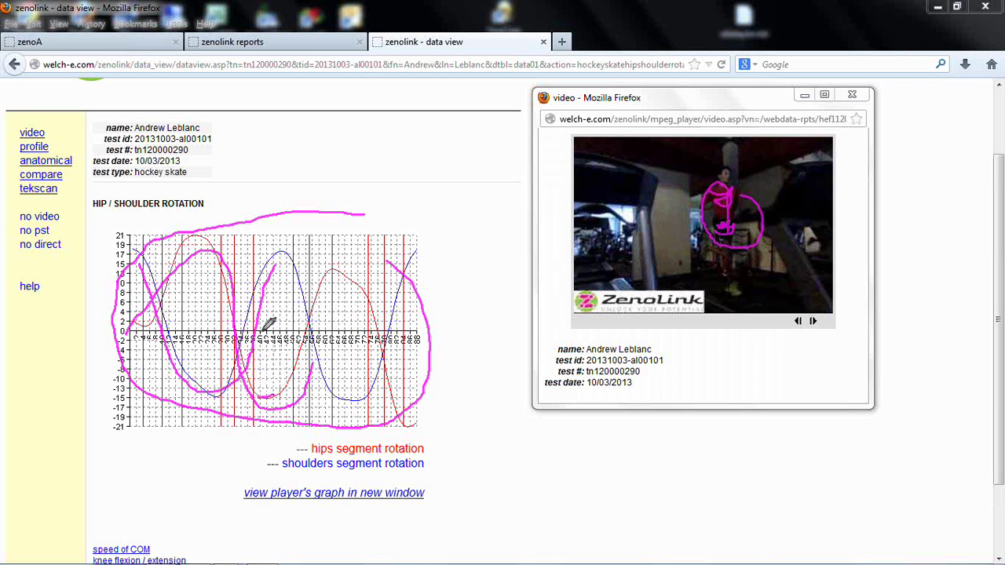
pyautogui.moveTo(268, 252); pyautogui.dragTo(291, 252)
pyautogui.press('Escape')
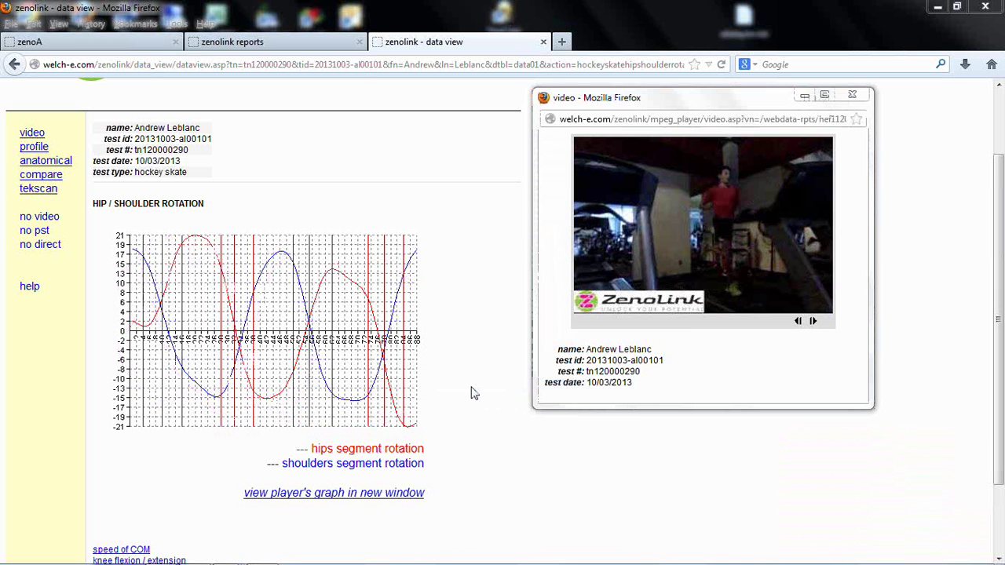
pyautogui.click(666, 278)
pyautogui.rightClick(859, 332)
pyautogui.click(863, 336)
pyautogui.moveTo(323, 272); pyautogui.dragTo(344, 271)
pyautogui.moveTo(252, 395); pyautogui.dragTo(291, 389)
pyautogui.moveTo(203, 398); pyautogui.dragTo(222, 392)
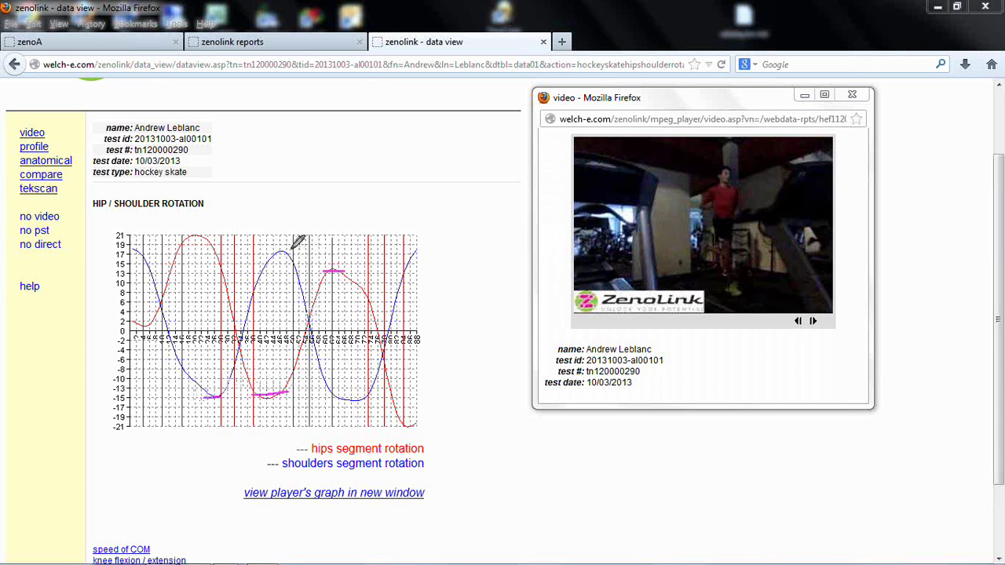
pyautogui.moveTo(279, 252); pyautogui.dragTo(286, 250)
pyautogui.moveTo(287, 248)
pyautogui.mouseDown()
pyautogui.moveTo(170, 223)
pyautogui.moveTo(108, 285)
pyautogui.moveTo(129, 393)
pyautogui.moveTo(227, 441)
pyautogui.moveTo(366, 421)
pyautogui.moveTo(401, 375)
pyautogui.moveTo(414, 277)
pyautogui.moveTo(289, 219)
pyautogui.mouseUp()
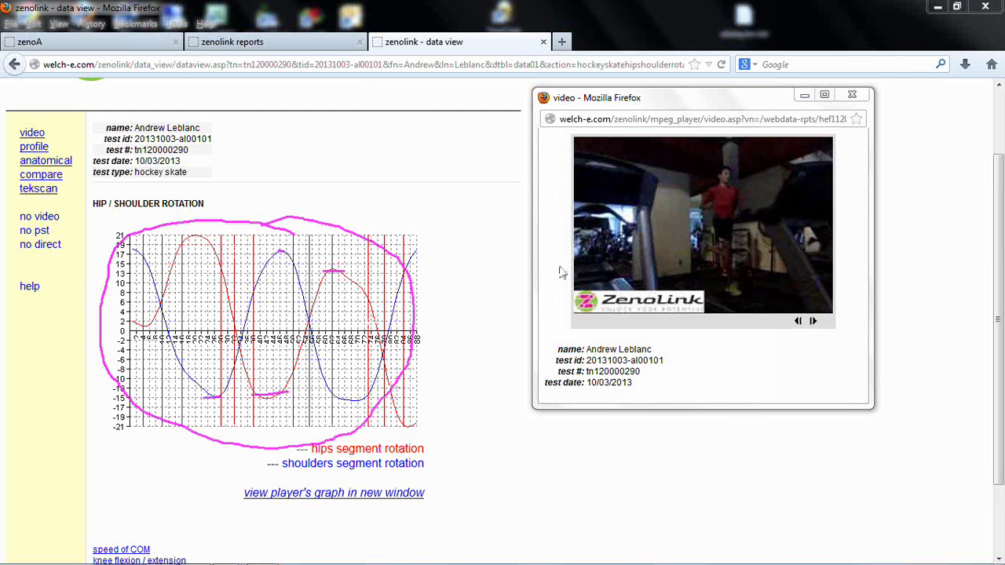
pyautogui.click(595, 366)
pyautogui.rightClick(559, 266)
pyautogui.click(552, 327)
pyautogui.rightClick(550, 323)
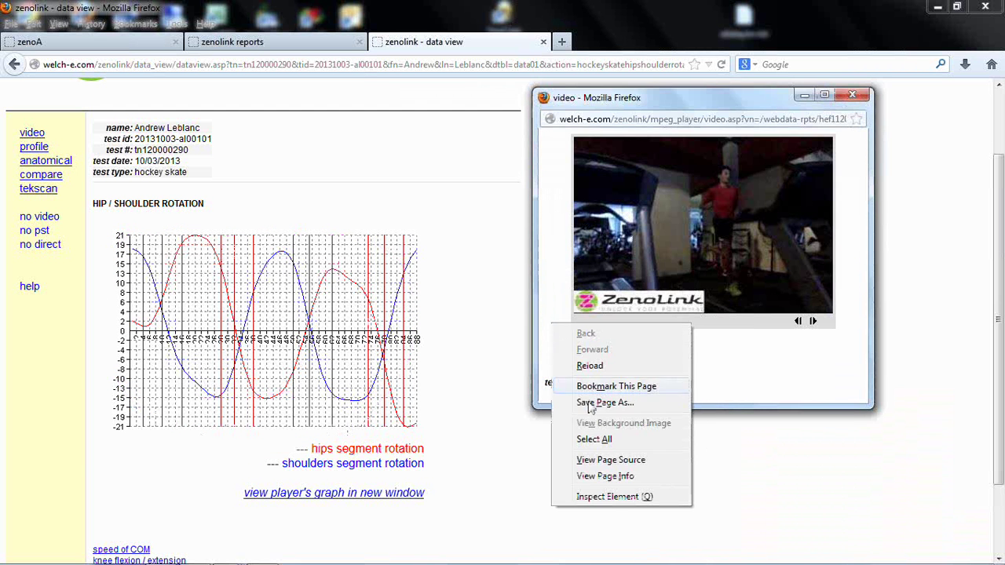
# Step: Bring the main data page to the front and scroll down to the graph links
pyautogui.click(518, 362)
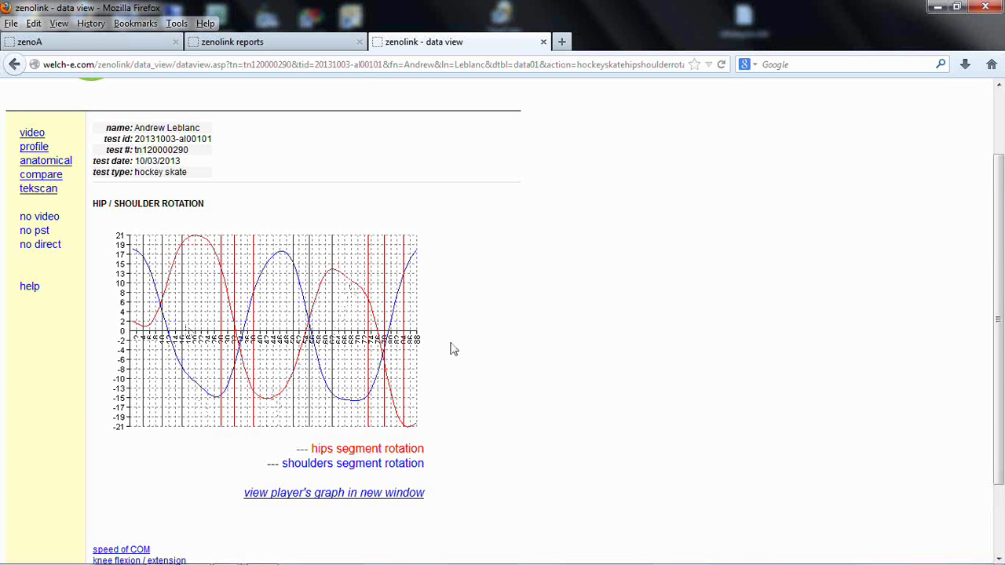
pyautogui.scroll(-2, 454, 349)
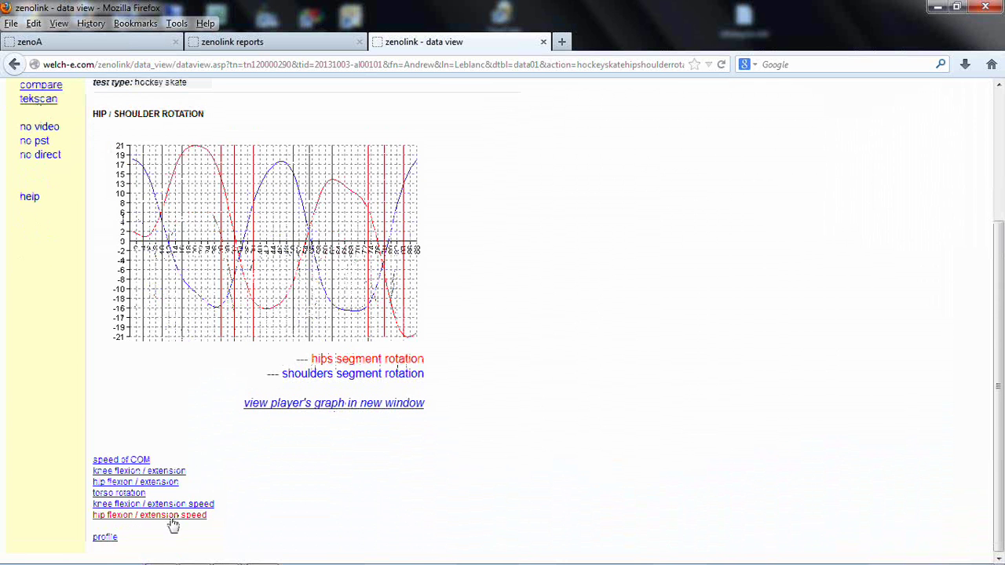
# Step: Open the knee flexion/extension speed graph, then bring the hip speed graph and skater video forward and play it
pyautogui.click(171, 506)
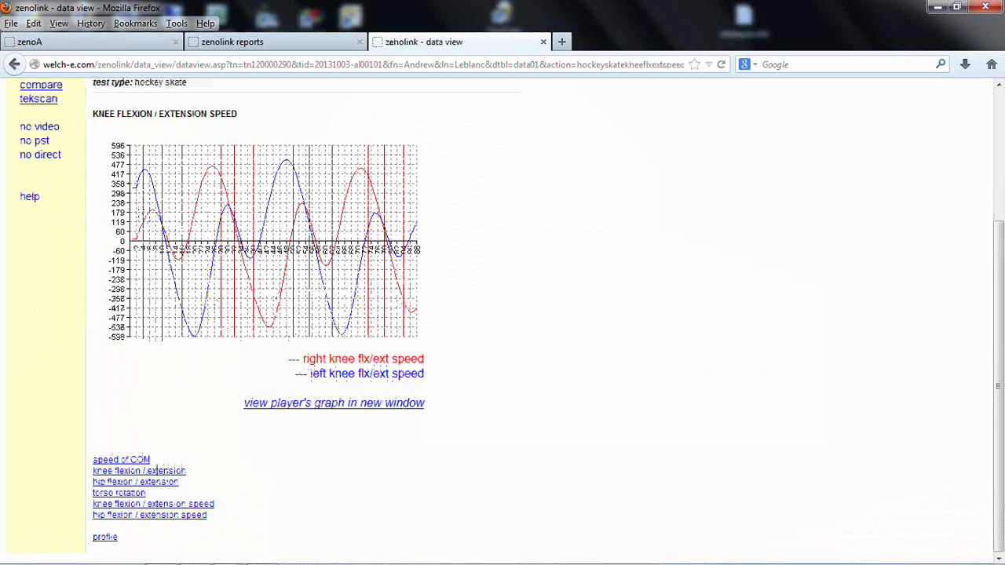
pyautogui.moveTo(267, 555)
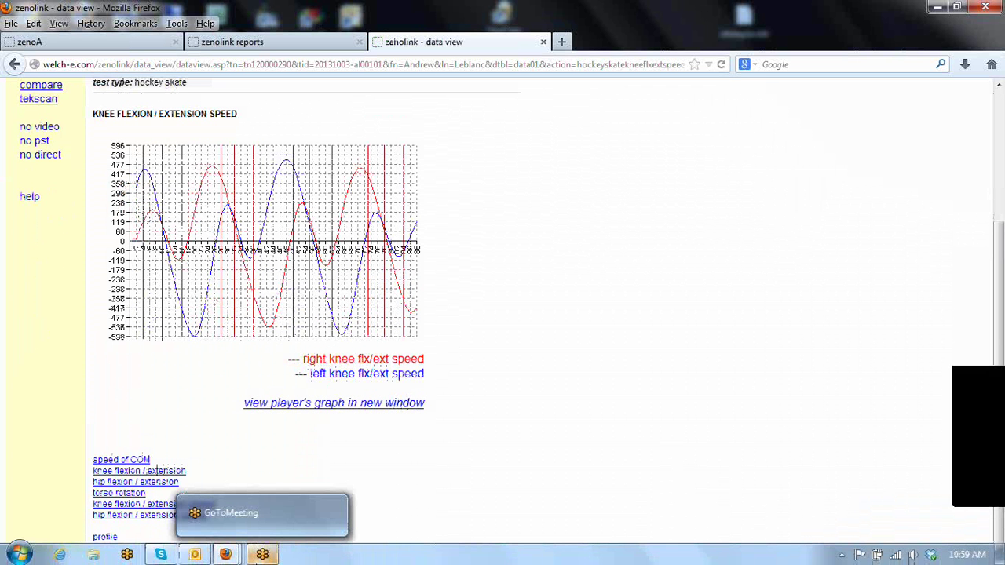
pyautogui.moveTo(225, 555)
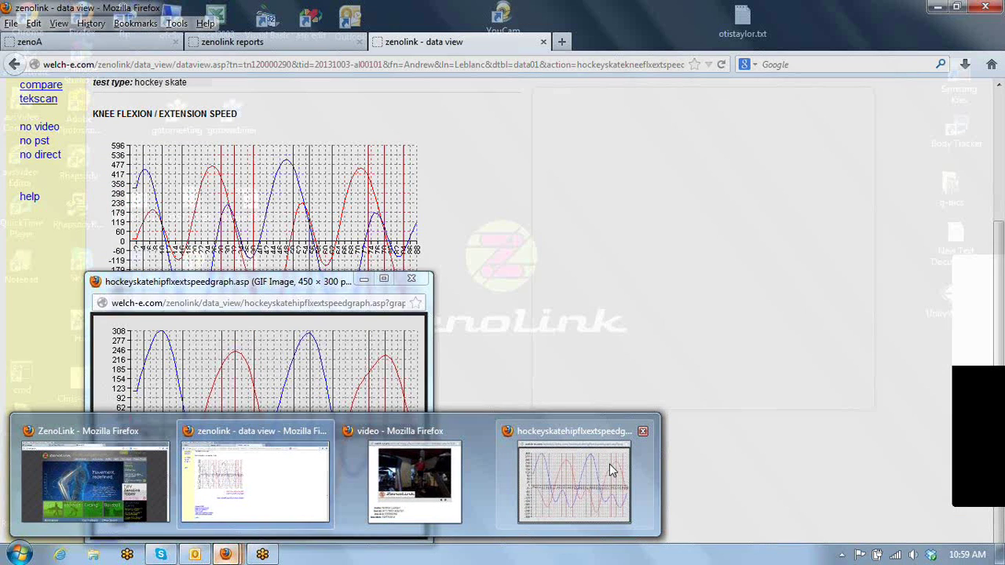
pyautogui.click(612, 470)
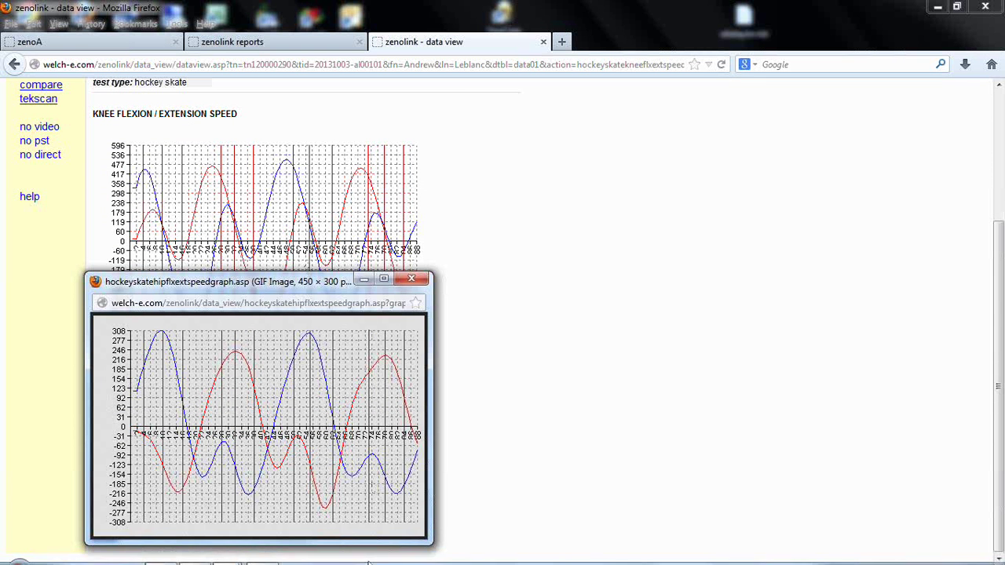
pyautogui.moveTo(226, 554)
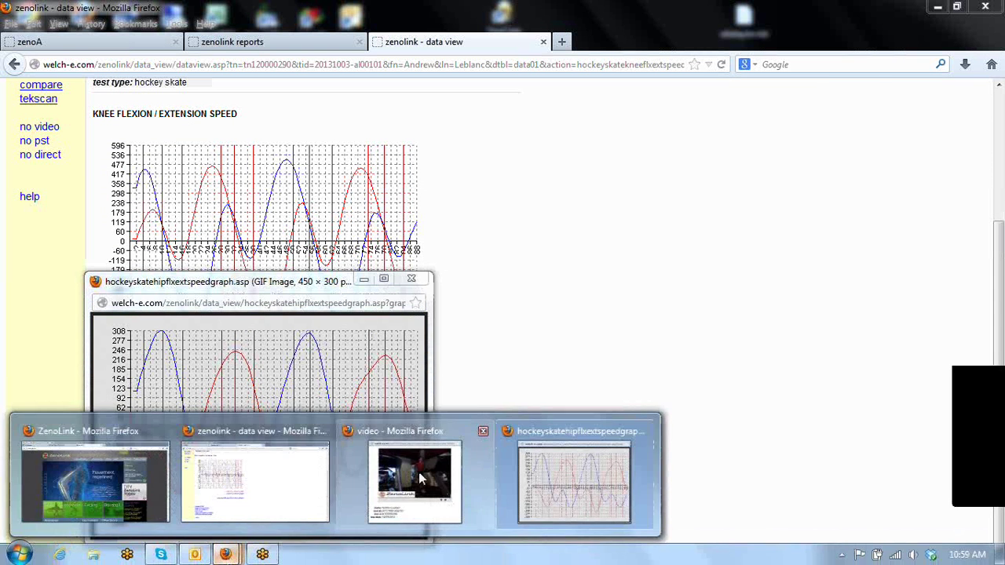
pyautogui.click(422, 479)
pyautogui.click(813, 322)
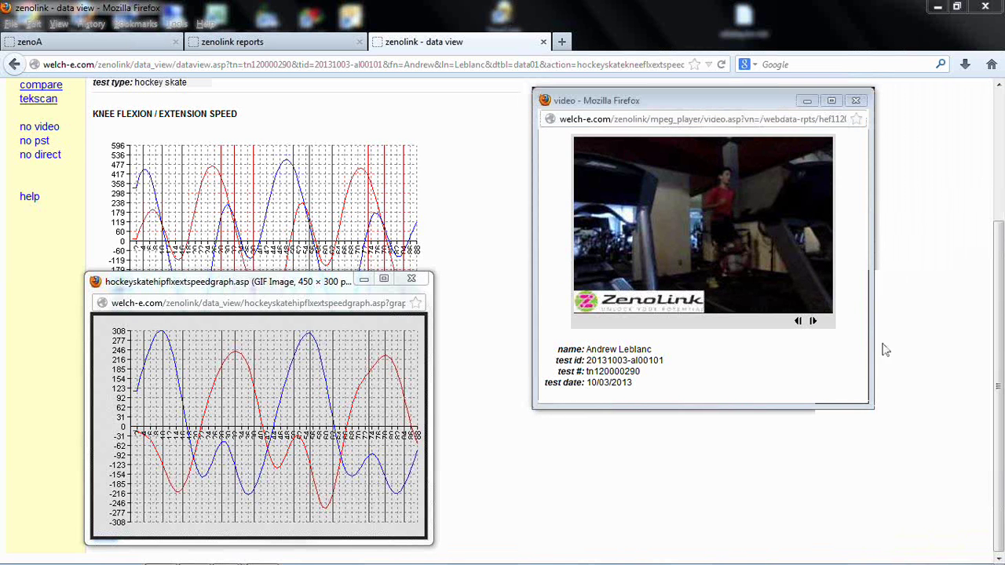
# Step: Draw magenta pen strokes tracing the skater's leg down toward the treadmill and up along the stride
pyautogui.moveTo(723, 227)
pyautogui.mouseDown()
pyautogui.moveTo(708, 278)
pyautogui.moveTo(686, 277)
pyautogui.mouseUp()
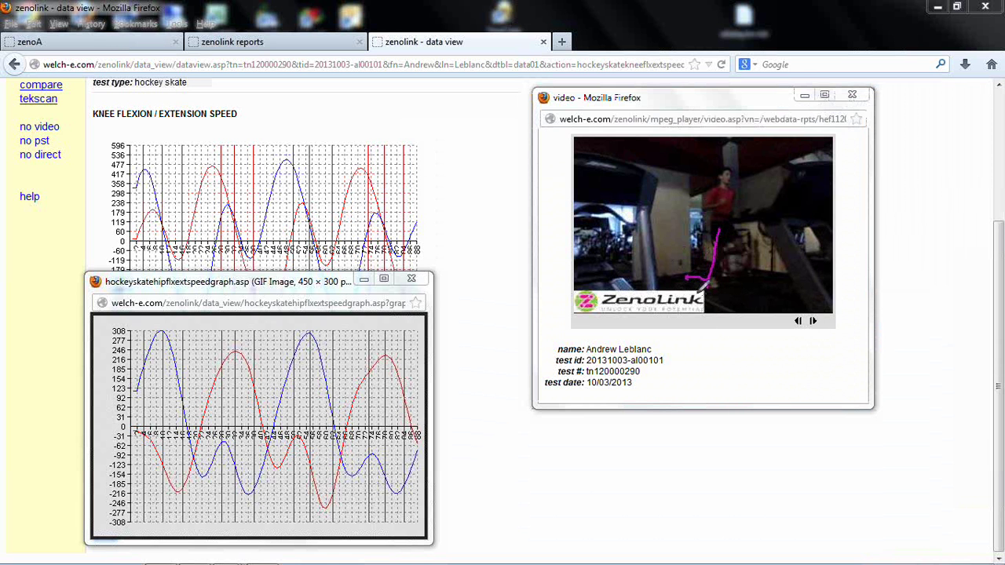
pyautogui.moveTo(721, 230); pyautogui.dragTo(771, 216)
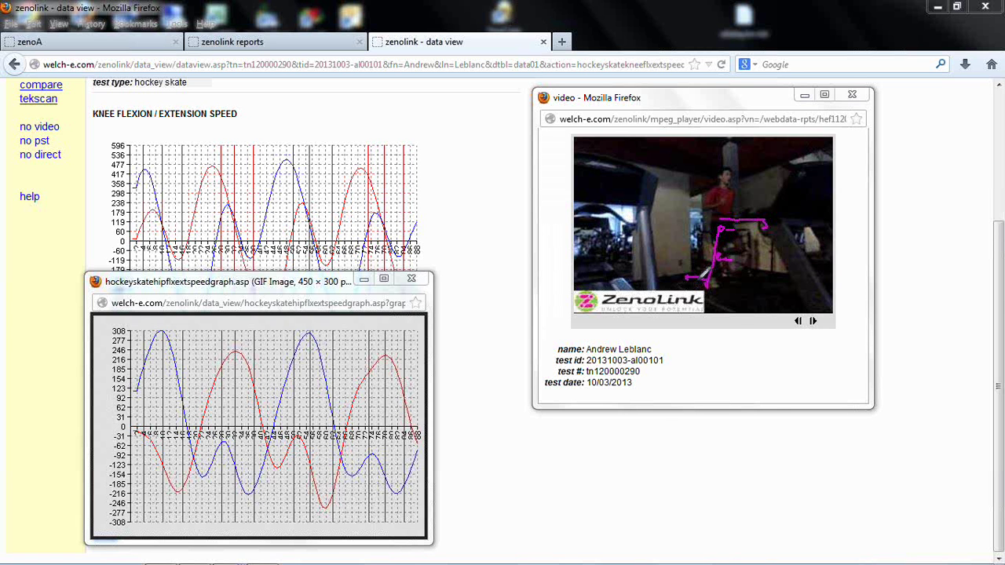
# Step: Place a magenta mark on the knee speed graph's early trough
pyautogui.click(179, 256)
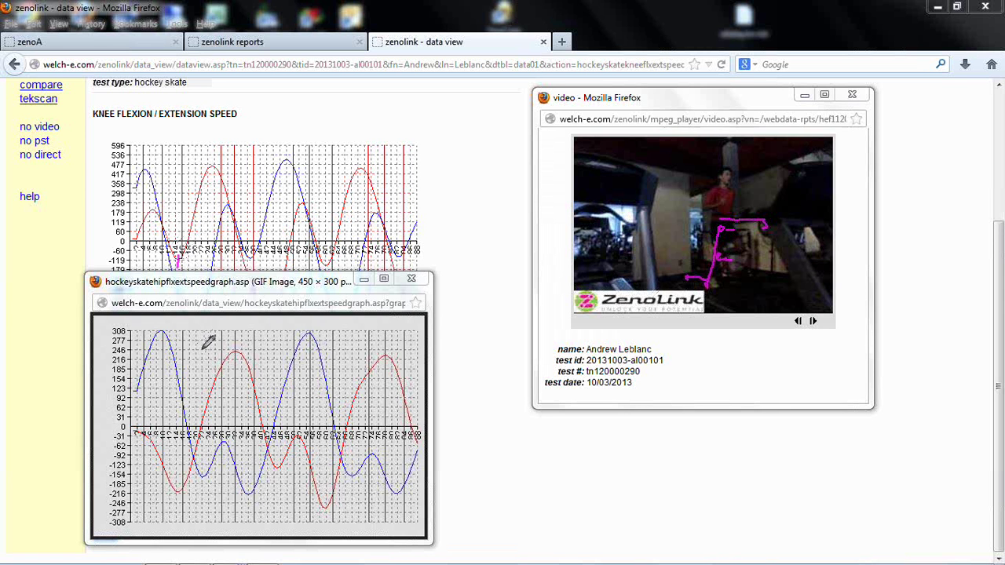